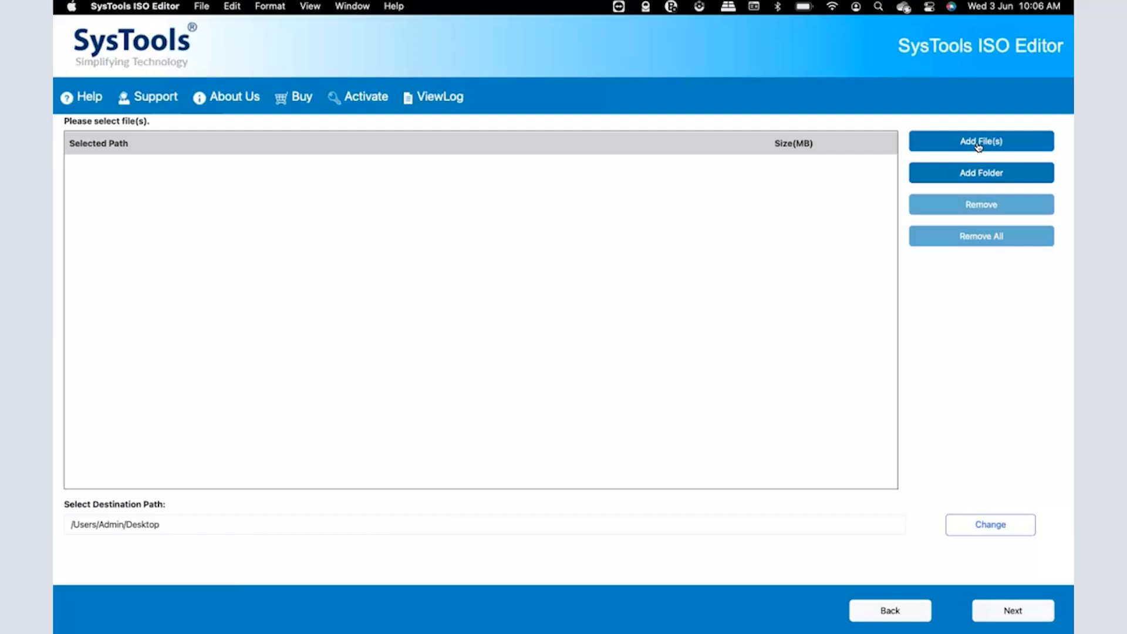
Step: Add the files raw sample.iso, view version.iso and data export.iso from the Admin folder to the file list
click(980, 141)
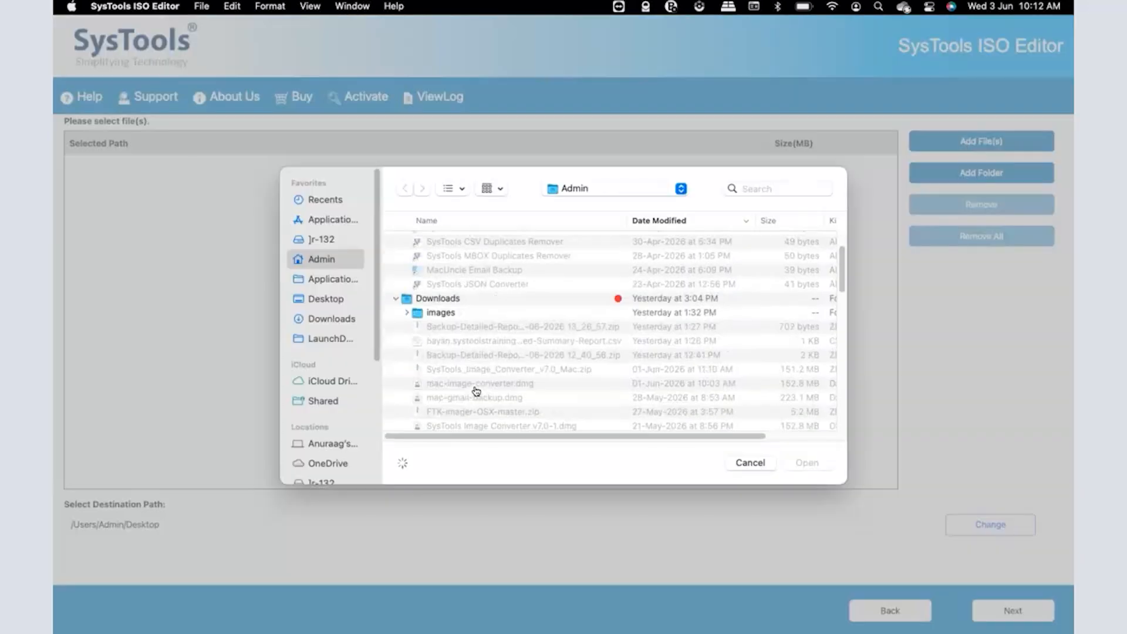
scroll(476, 391, down, 10)
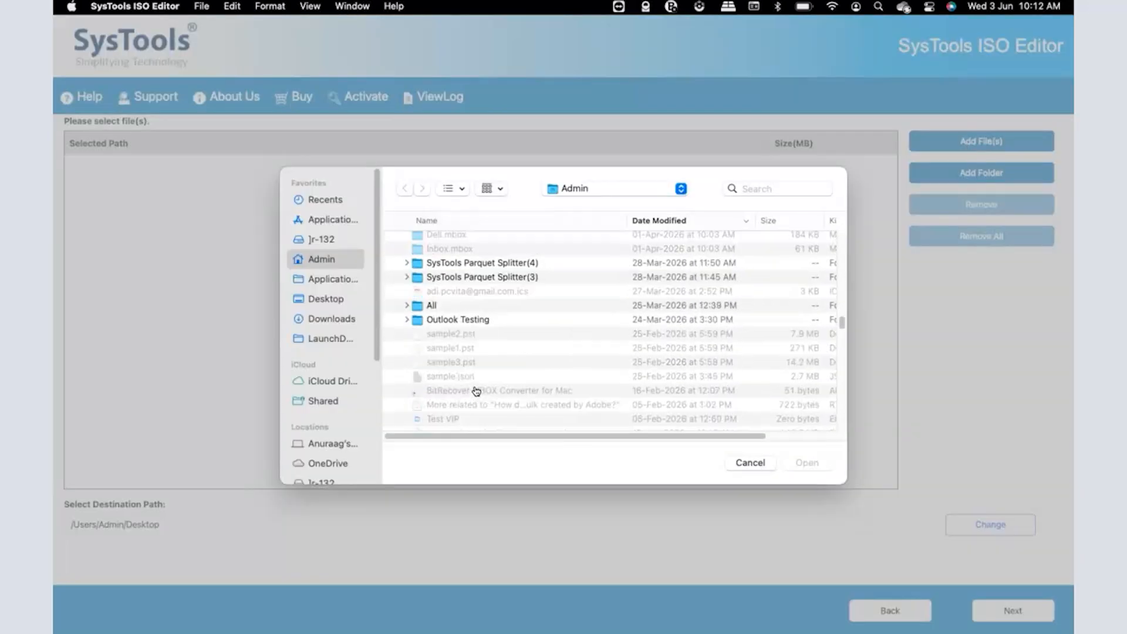
scroll(476, 391, up, 10)
scroll(476, 391, down, 10)
click(444, 341)
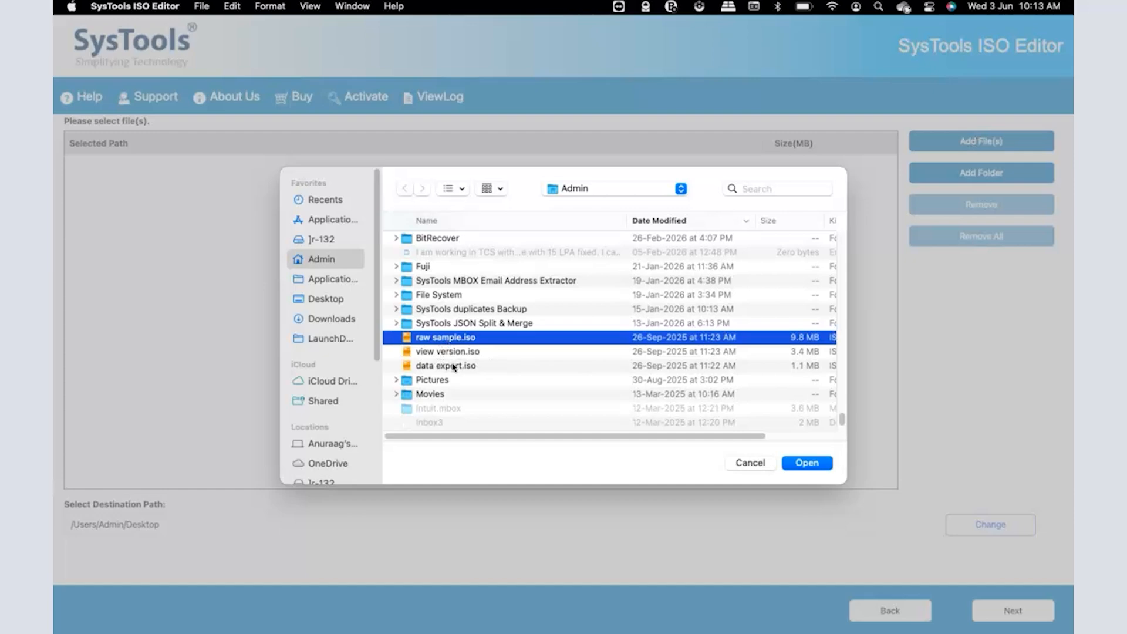
shift+click(454, 367)
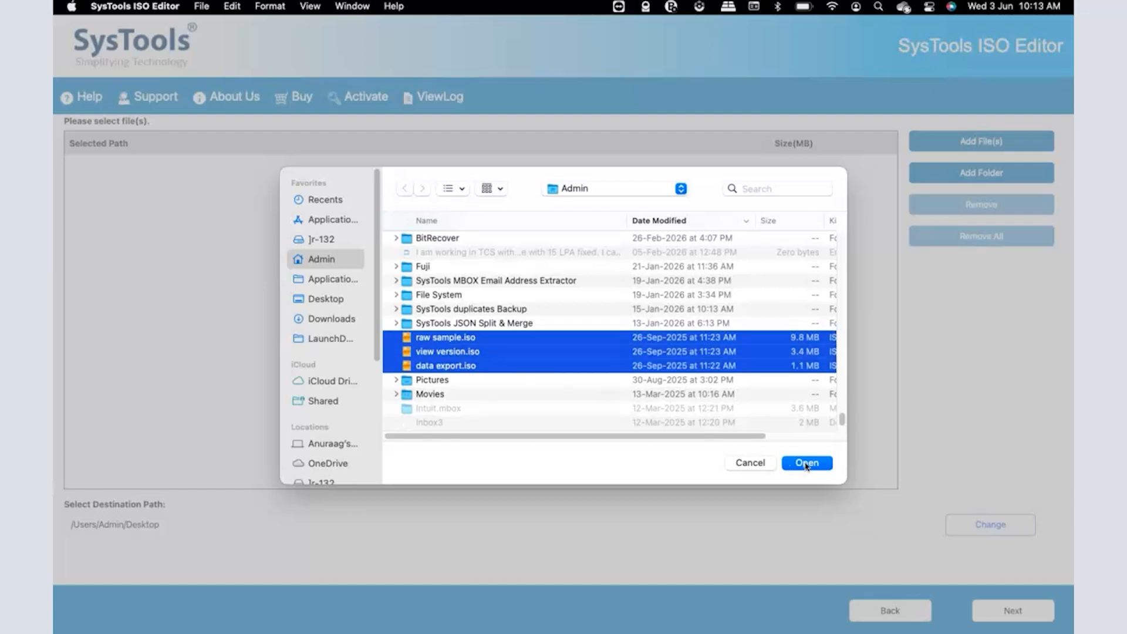
click(806, 463)
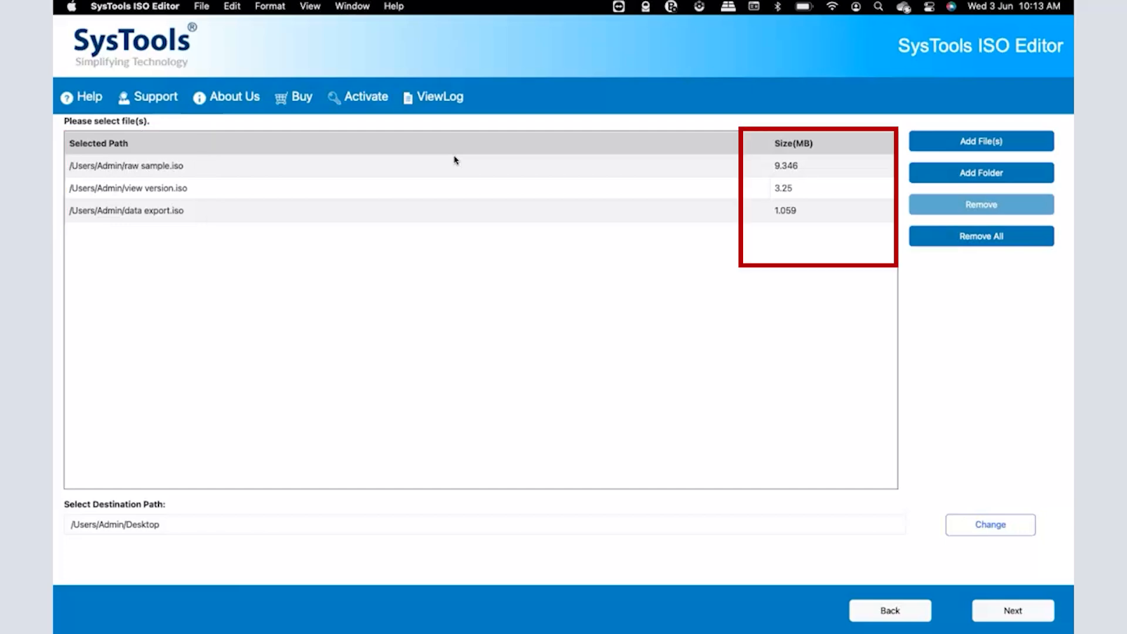
Step: Load the three listed ISO files into the ISO File Viewer with the Desktop folder as destination
click(456, 164)
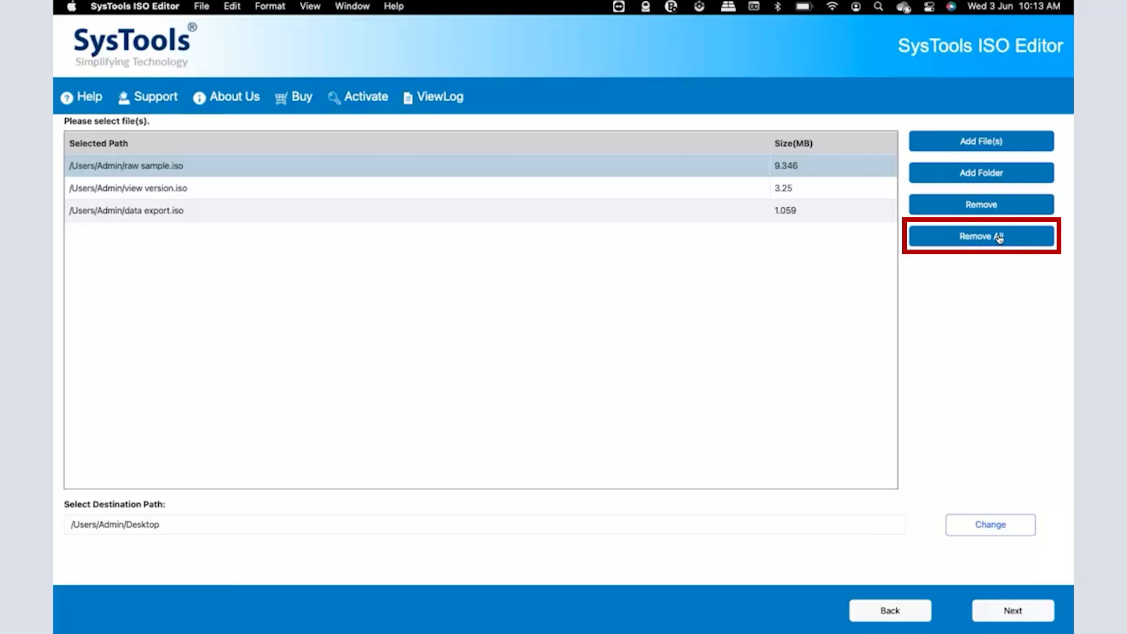
click(958, 527)
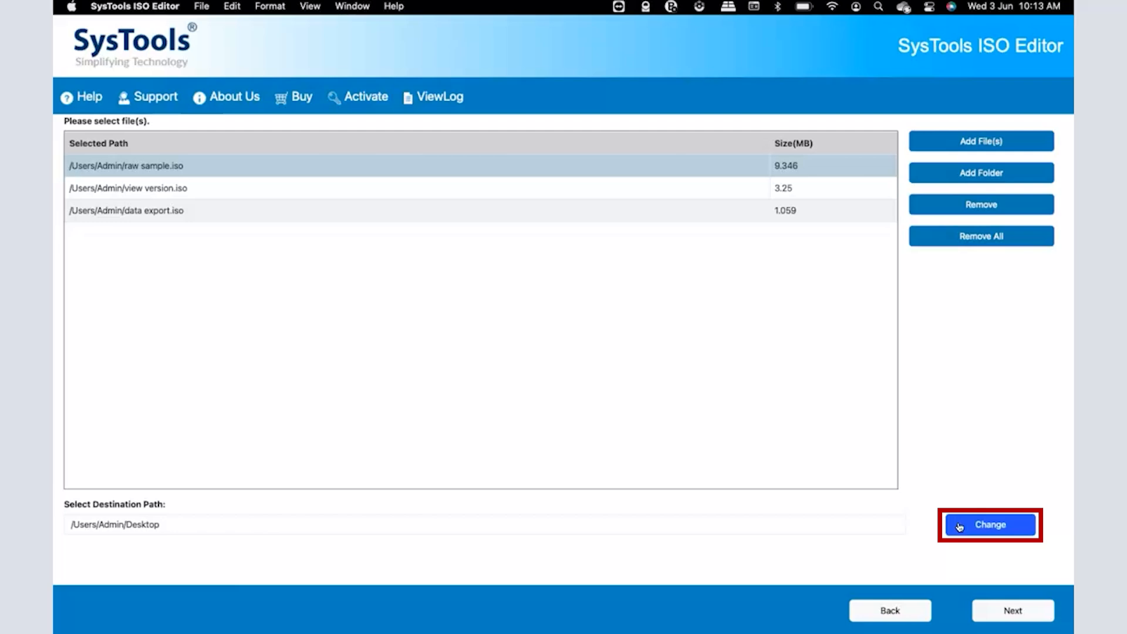
click(996, 609)
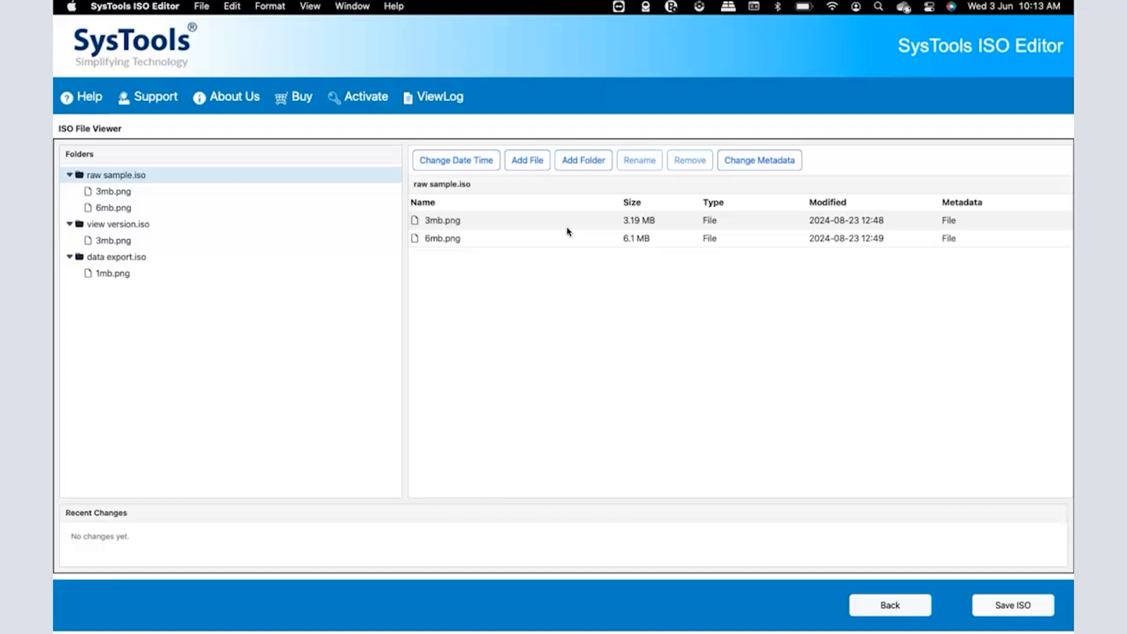
Step: Examine the date and time setting of raw sample.iso, including its calendar, and accept it
click(464, 167)
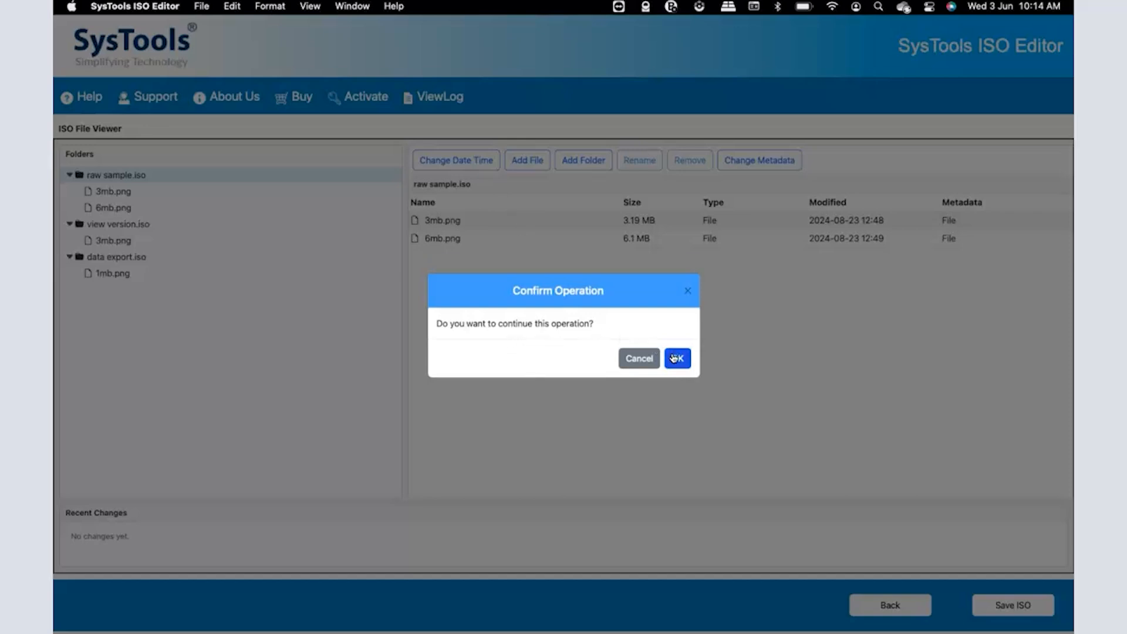
click(676, 358)
click(584, 334)
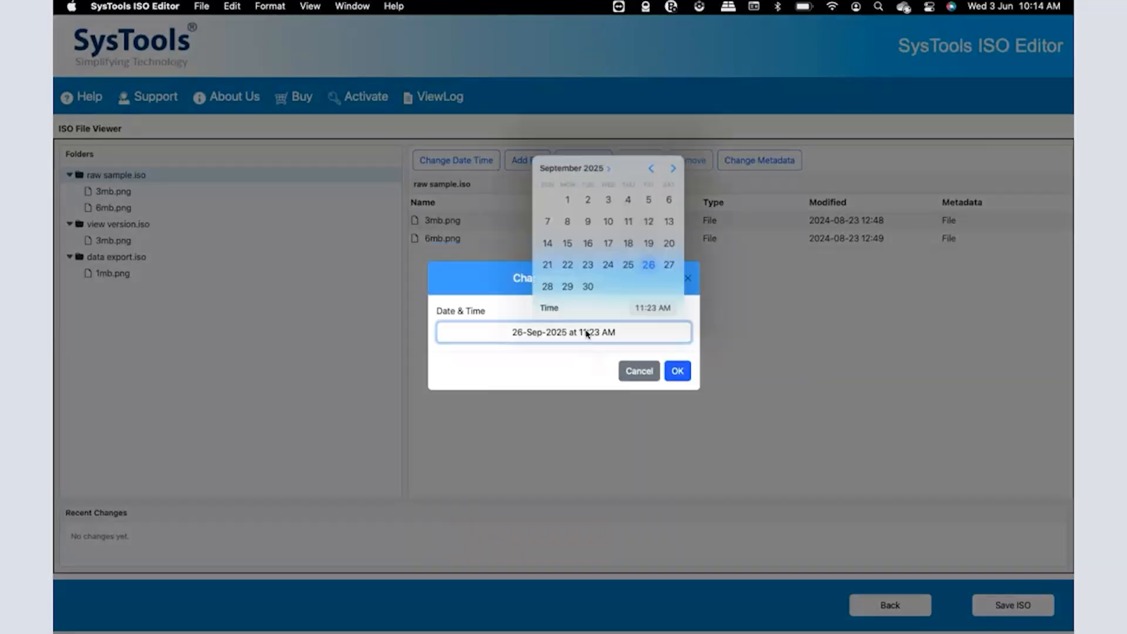
click(689, 115)
click(690, 115)
click(689, 115)
click(680, 306)
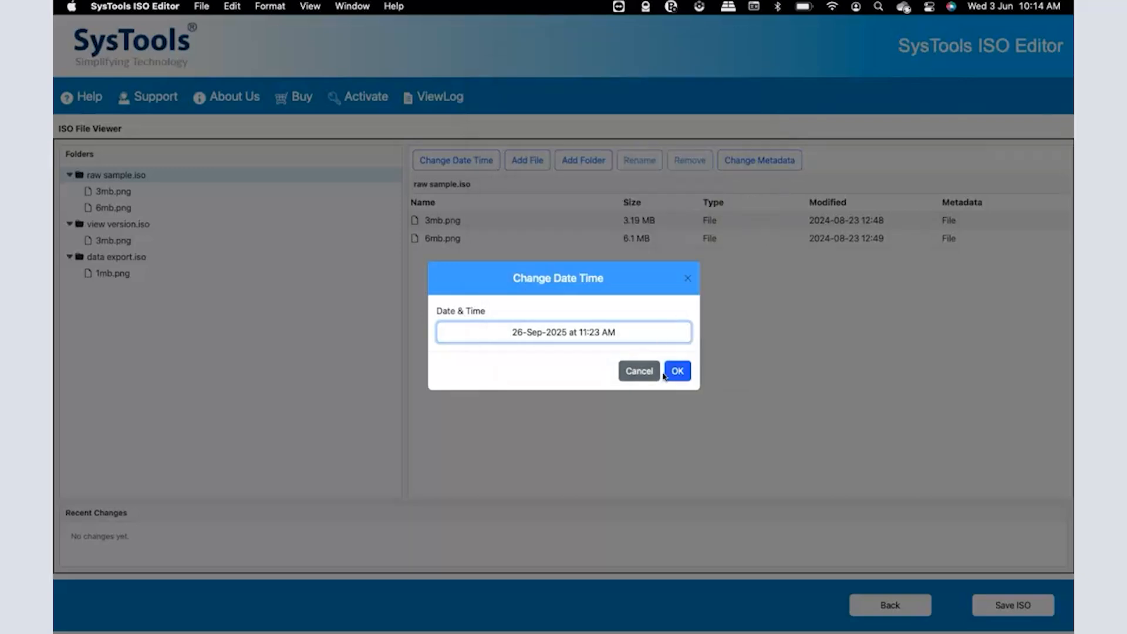
click(676, 371)
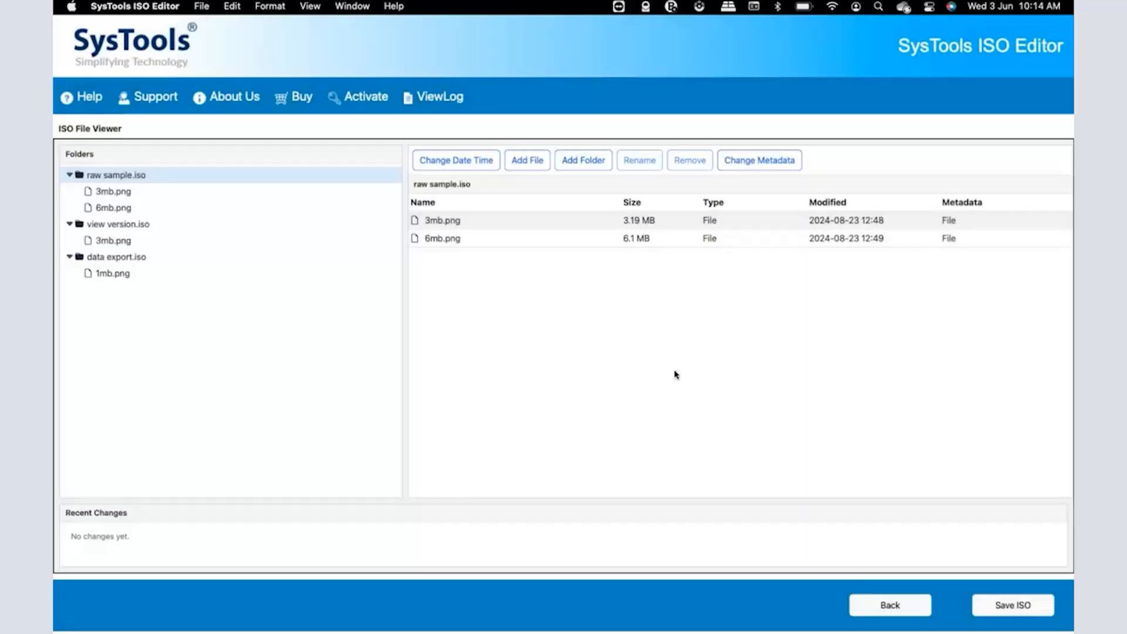
Step: Rename the file 3mb.png inside raw sample.iso as new.png
click(534, 160)
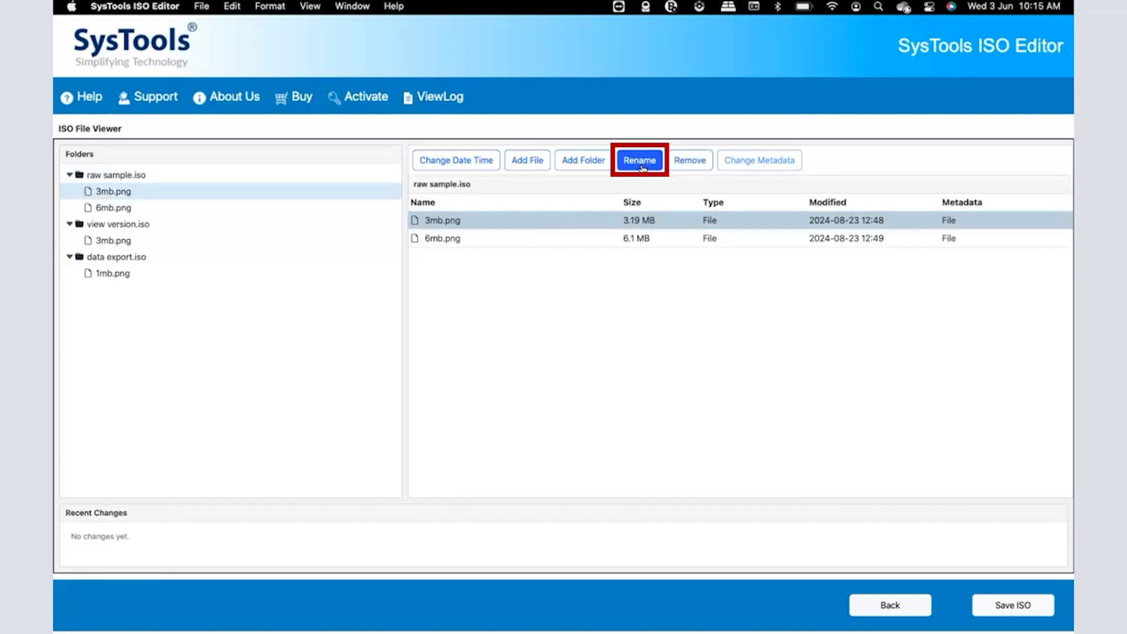
click(642, 168)
click(681, 358)
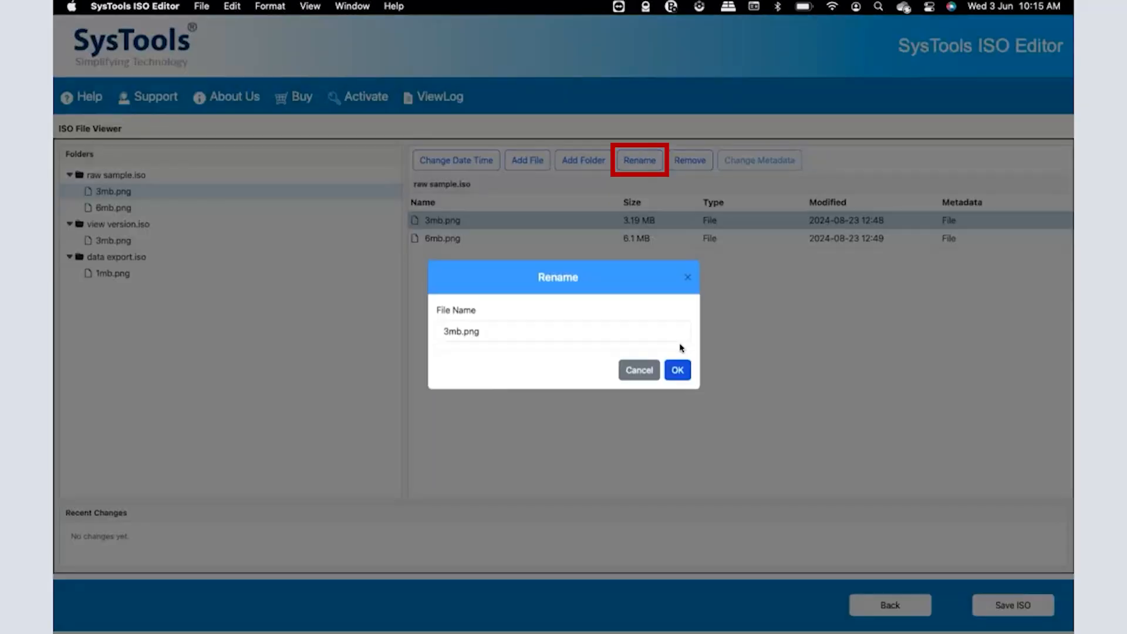
click(481, 332)
drag(462, 334, 431, 336)
text(new)
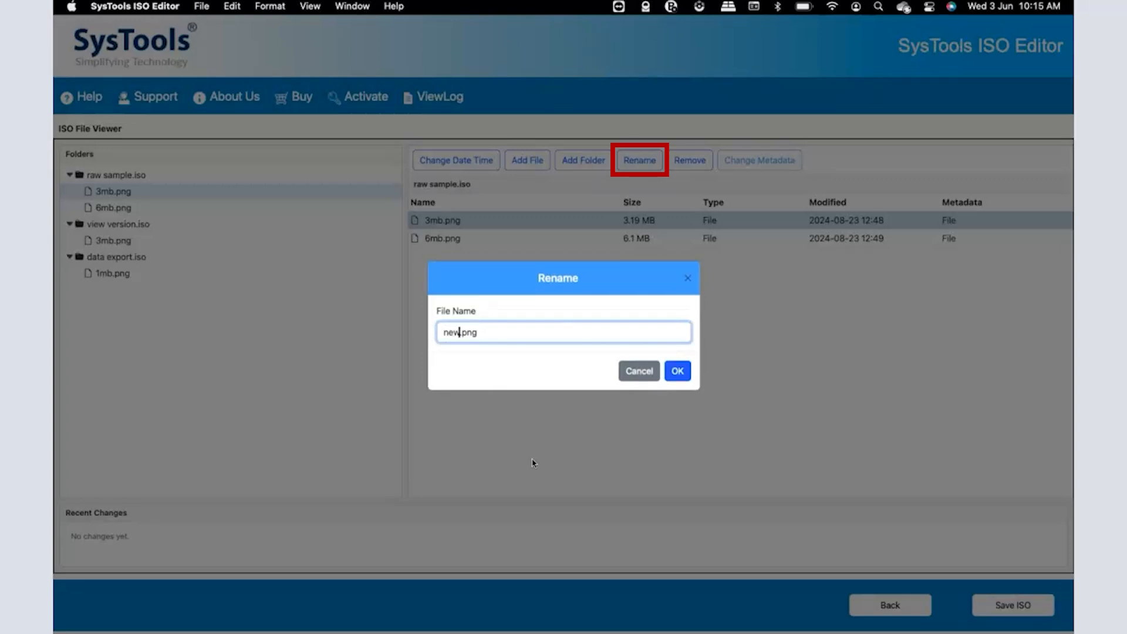
click(677, 374)
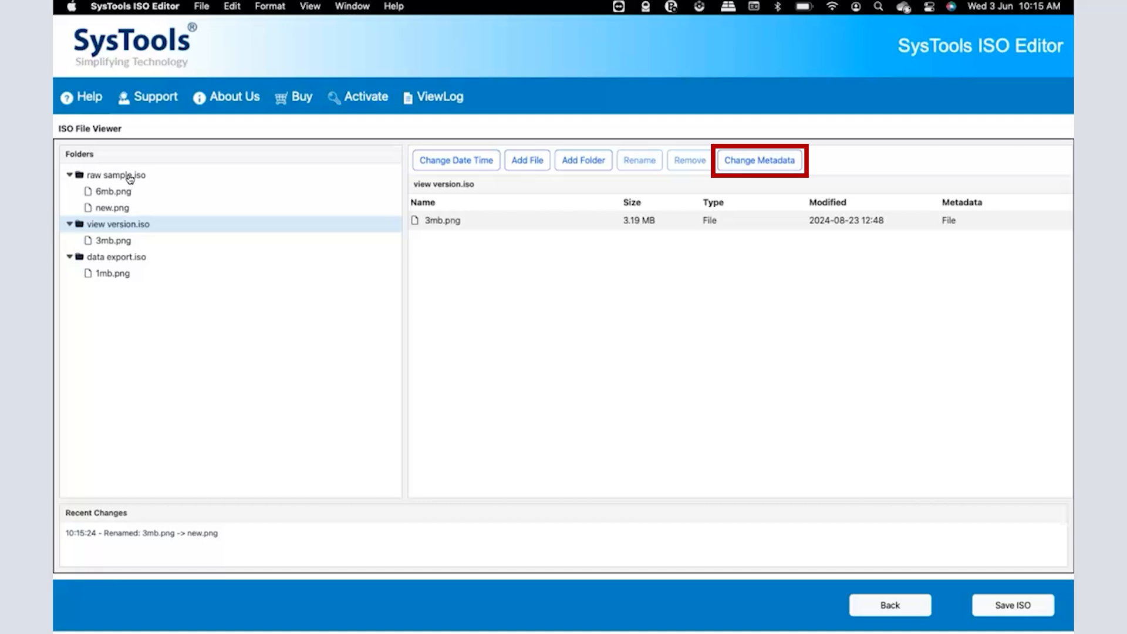
Step: Open the metadata of raw sample.iso for changing and apply it with the identifiers already filled in
click(130, 179)
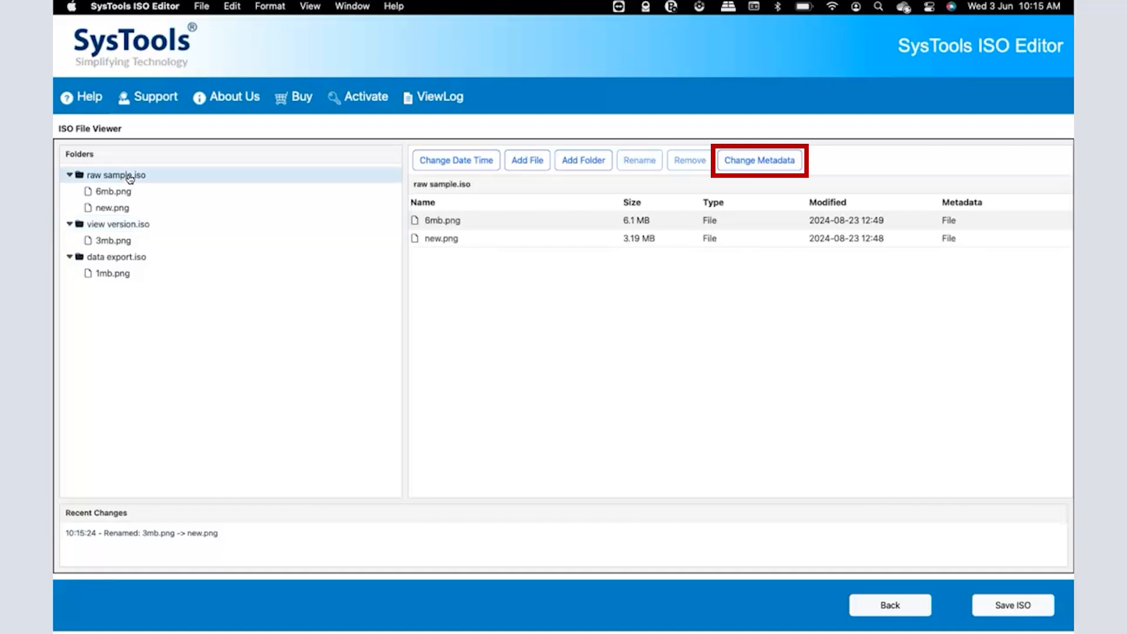
click(744, 163)
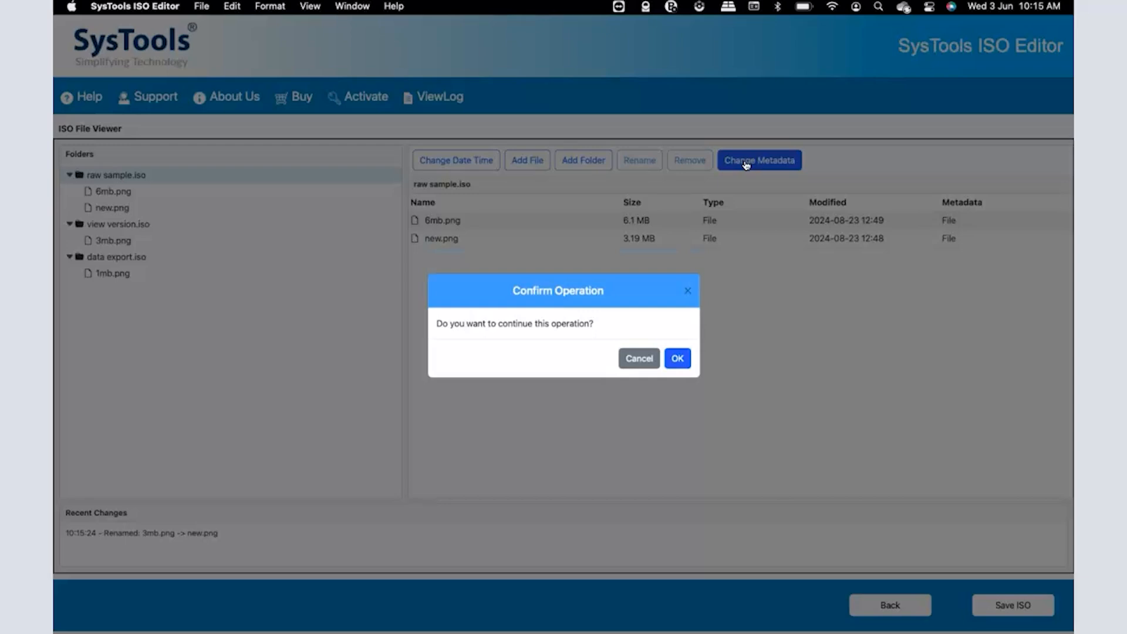
click(677, 359)
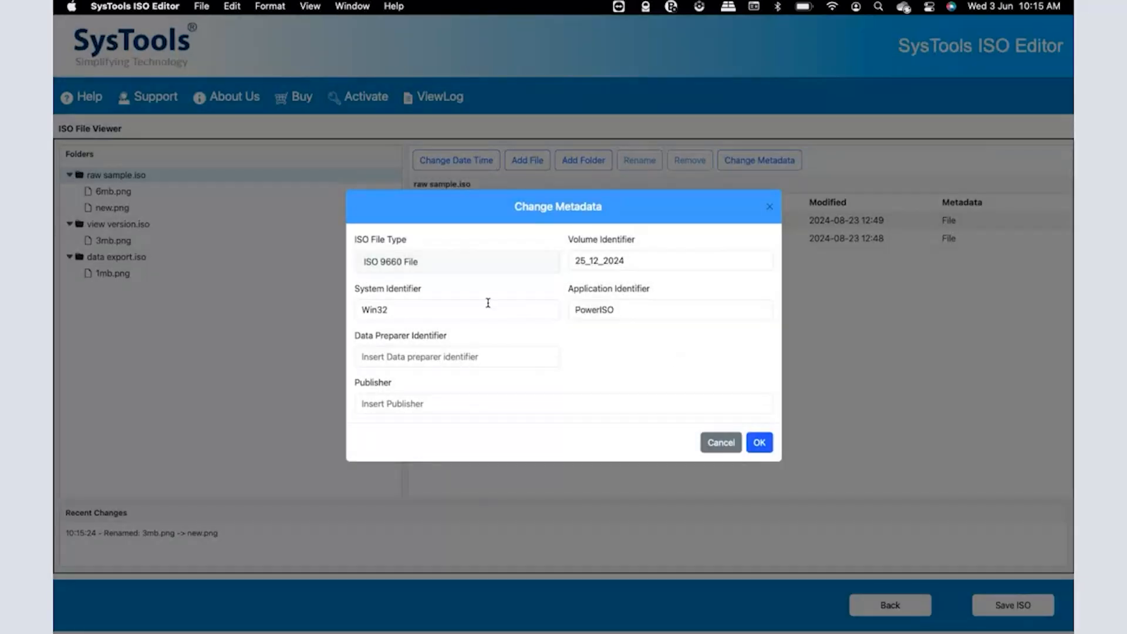
click(759, 444)
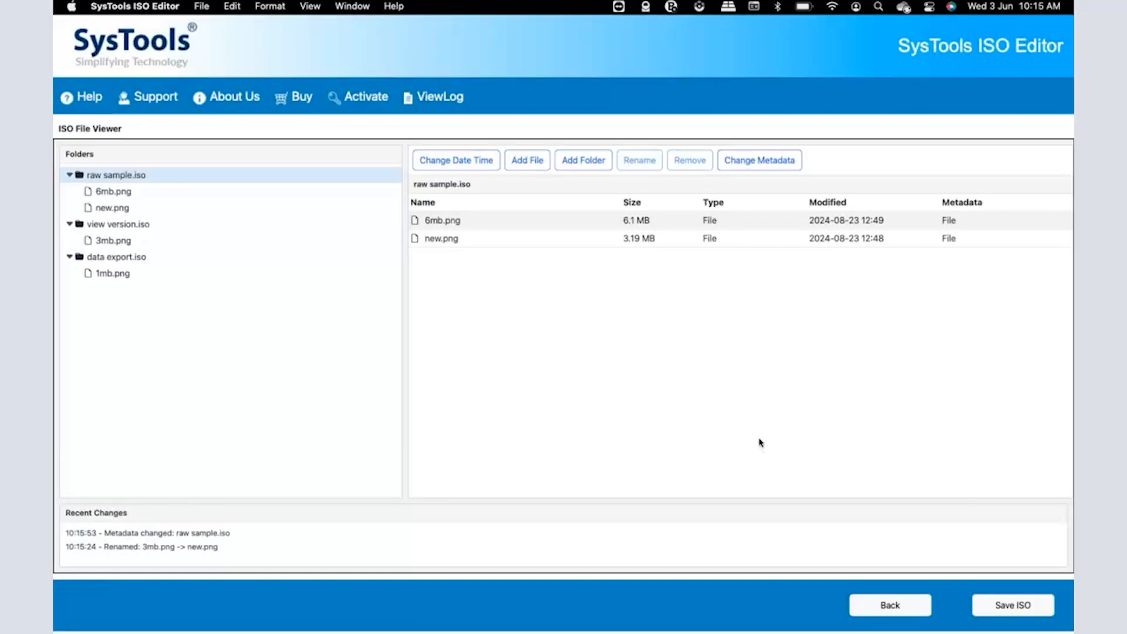
Step: Save the ISO files with the applied changes and dismiss the completion notice
click(998, 614)
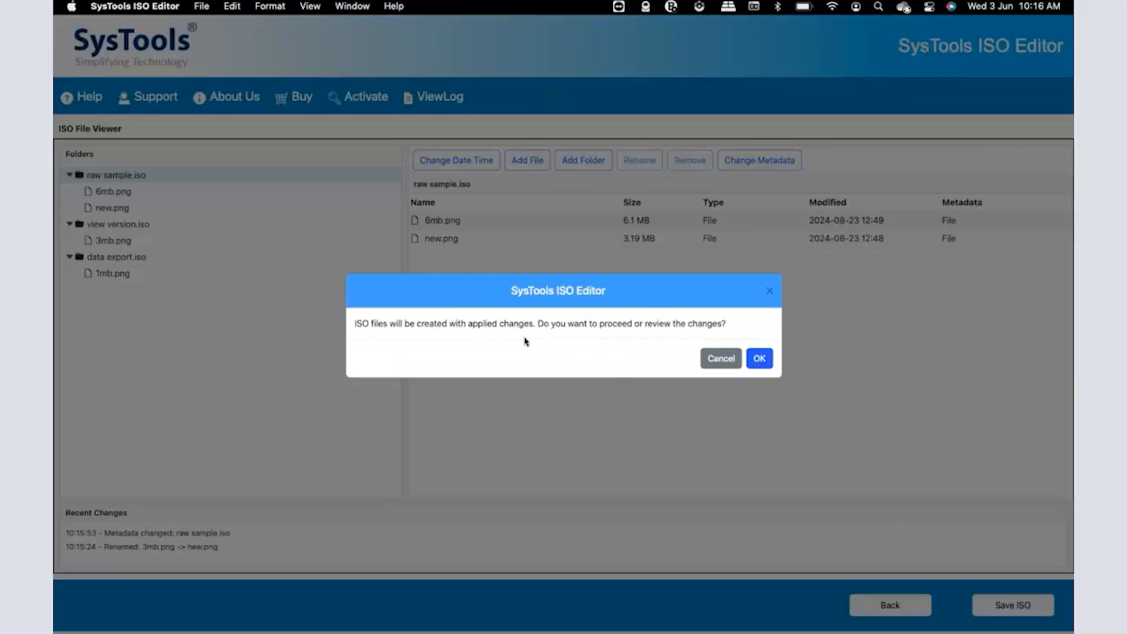
click(761, 360)
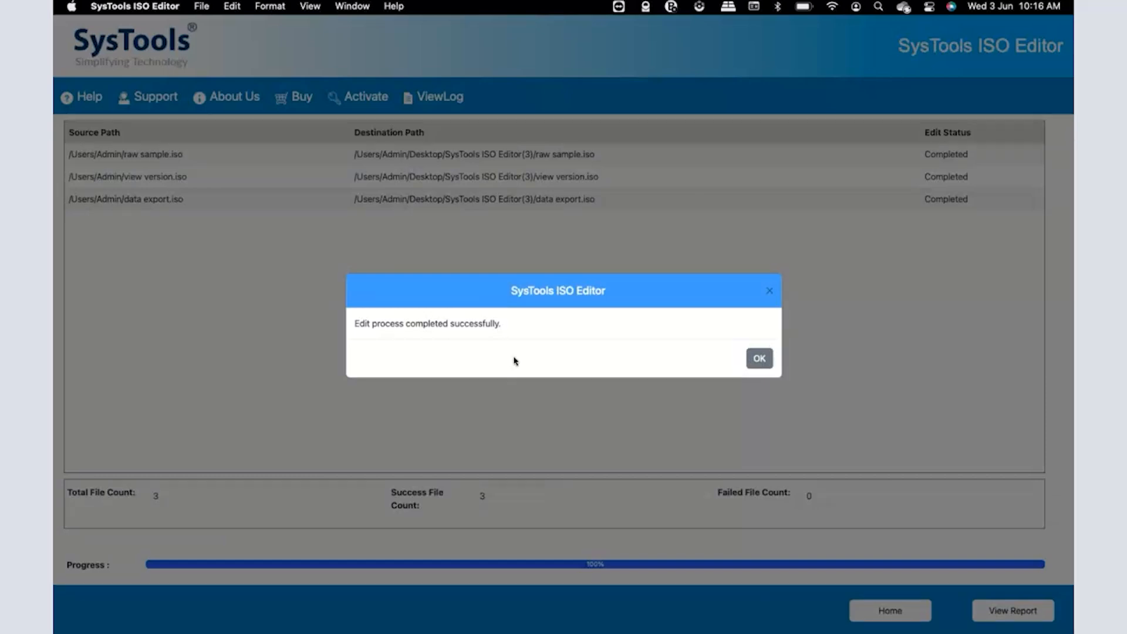
click(760, 359)
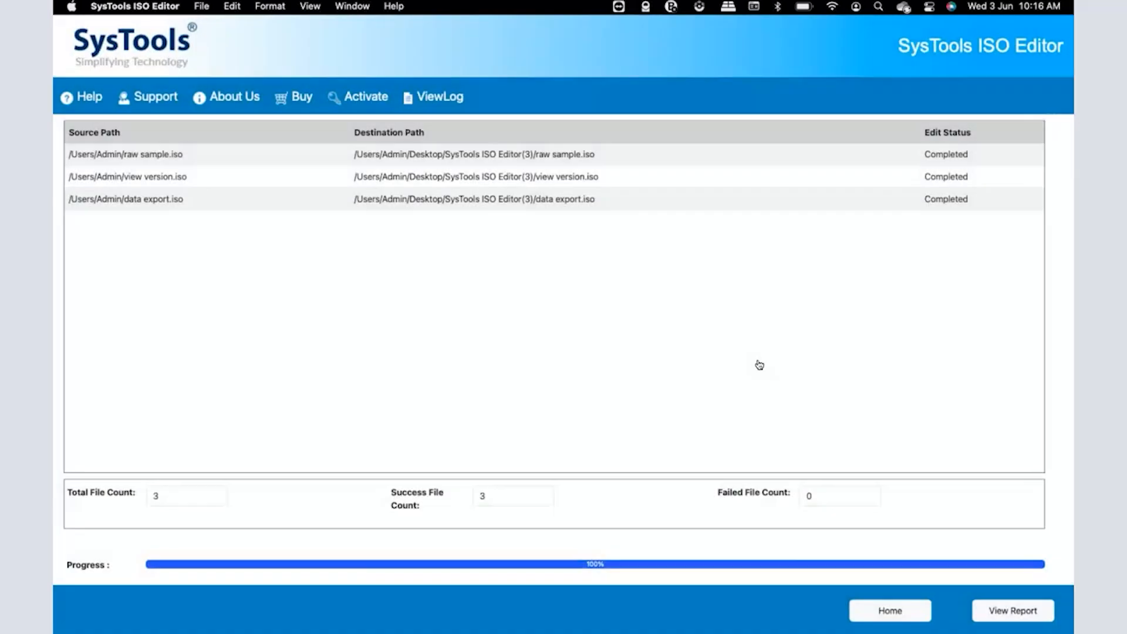
Step: Open the output folder from the report option and preview view version.iso, raw sample.iso and ExportReport.csv
click(1024, 611)
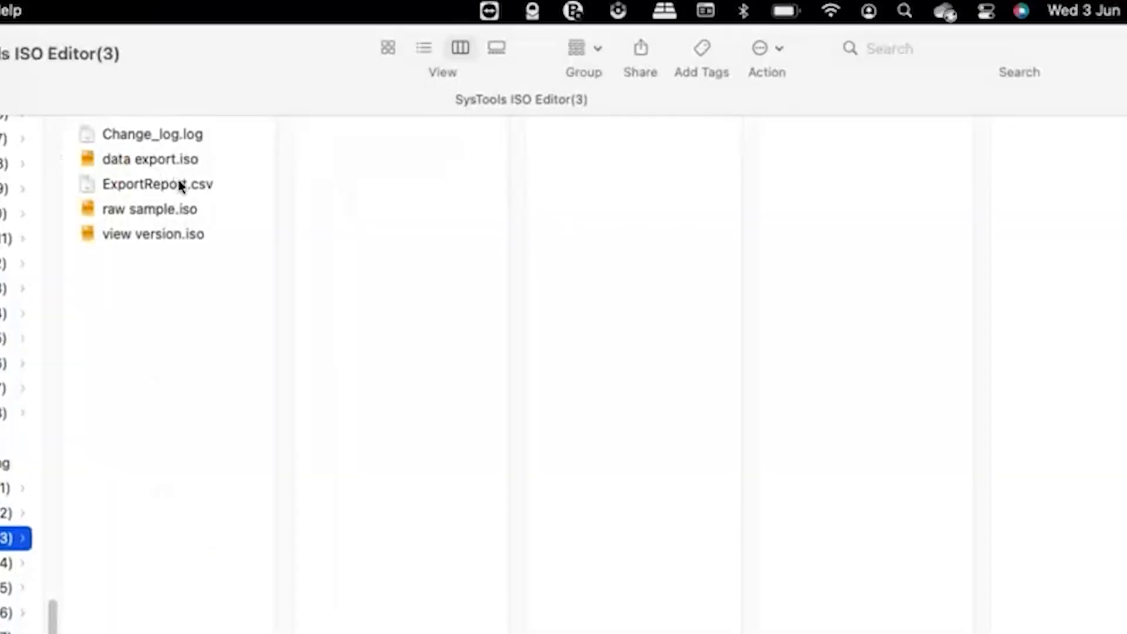
click(164, 235)
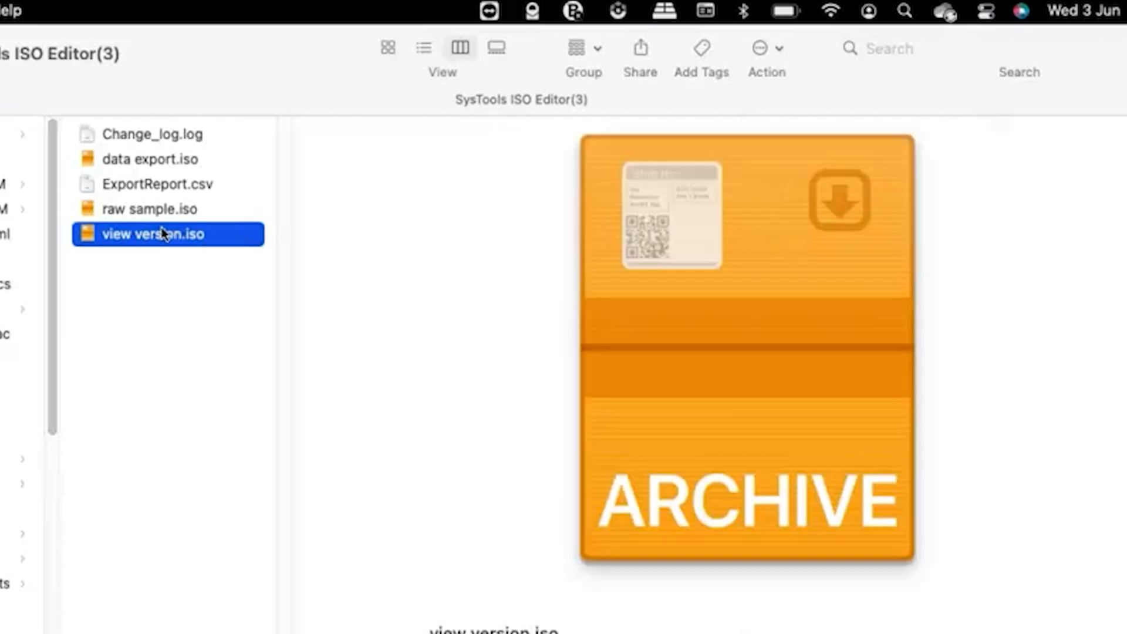
click(167, 216)
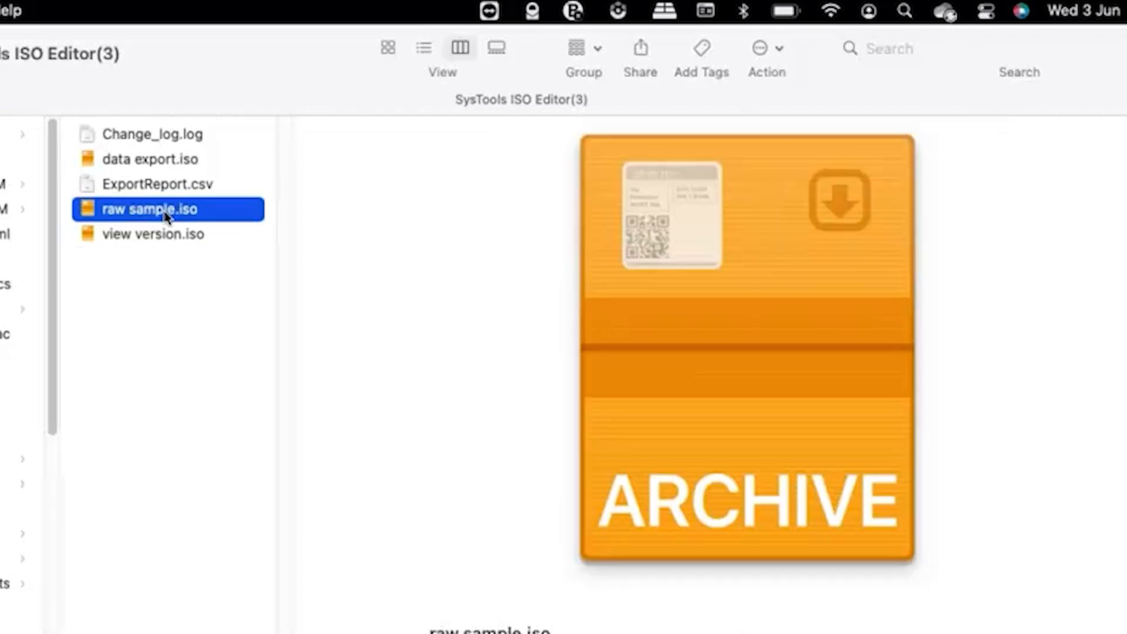
click(167, 184)
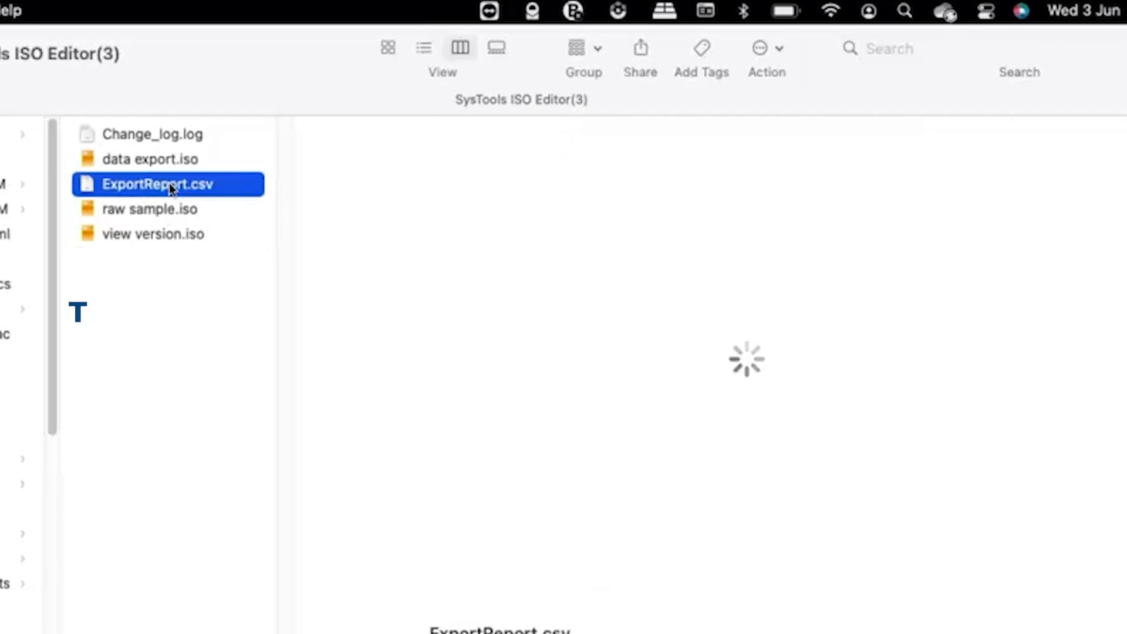